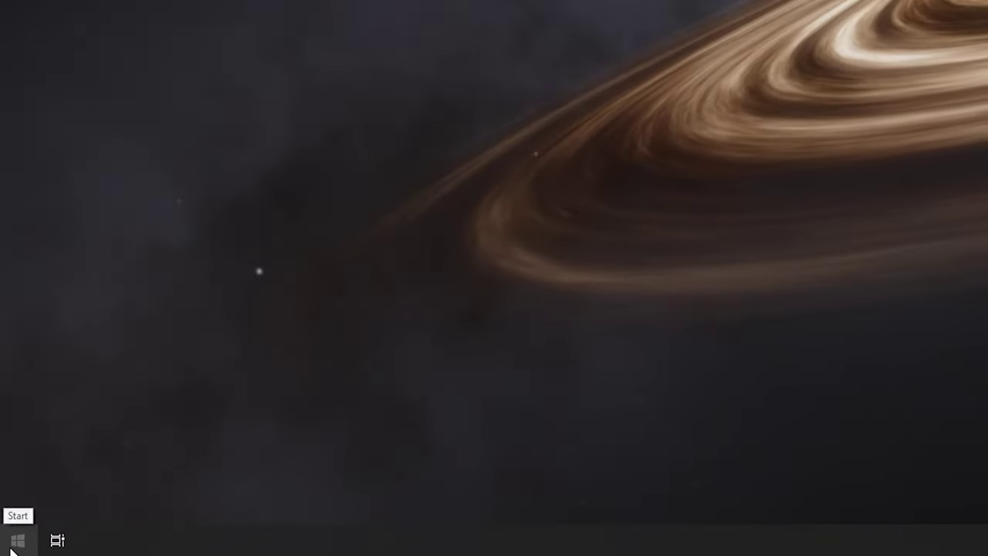
View the system About page from the Start quick-link menu, then close Settings
{"action": "right_click", "coordinate": [11, 545]}
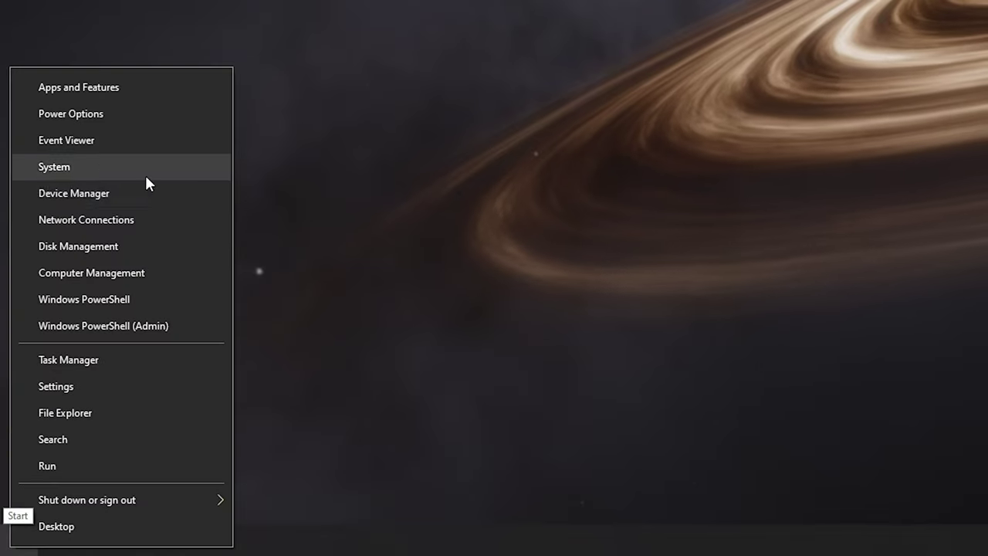
{"action": "left_click", "coordinate": [59, 169]}
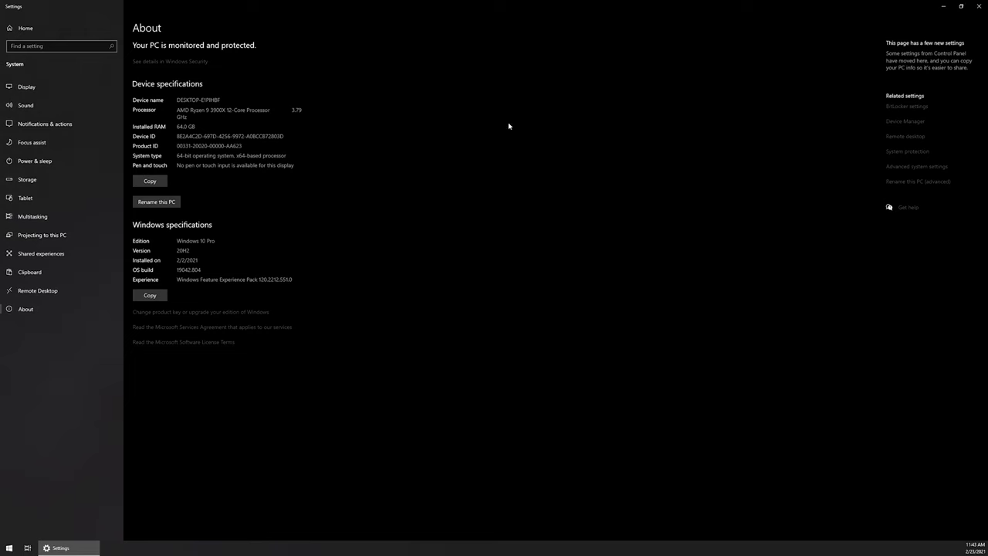
{"action": "left_click", "coordinate": [976, 9]}
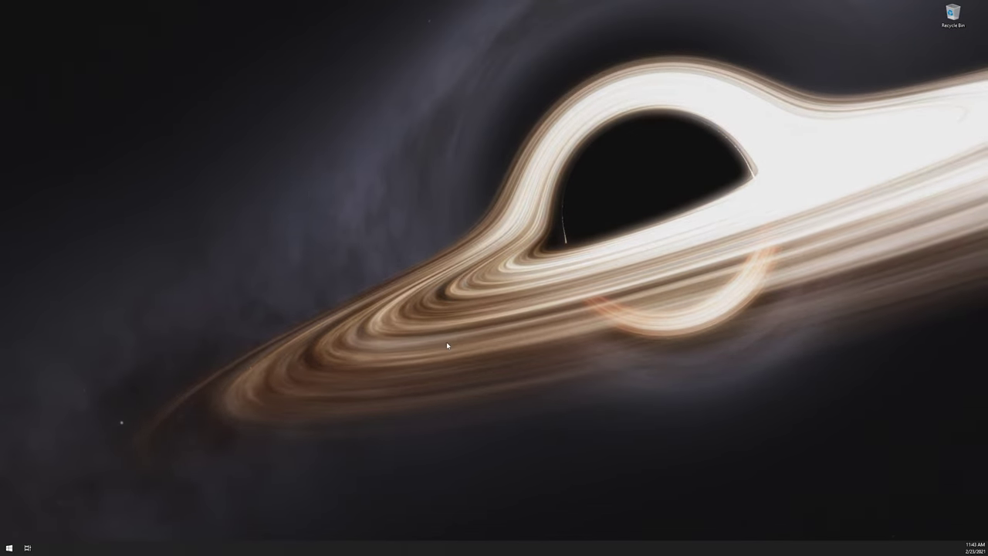
Search 'Activity' and open the Activity history privacy settings, then minimize Settings
{"action": "left_click", "coordinate": [10, 548]}
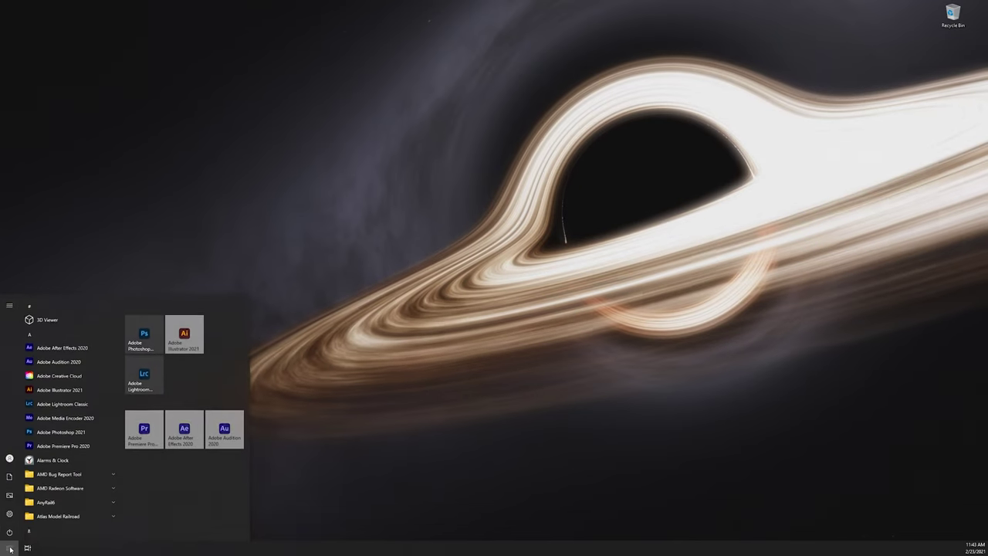
{"action": "type", "text": "Ac"}
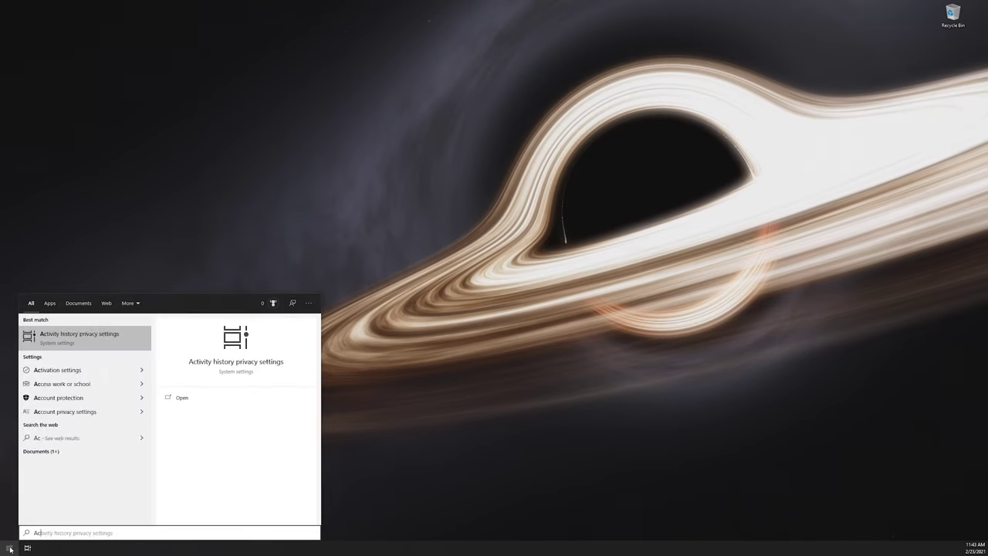
{"action": "type", "text": "tivity"}
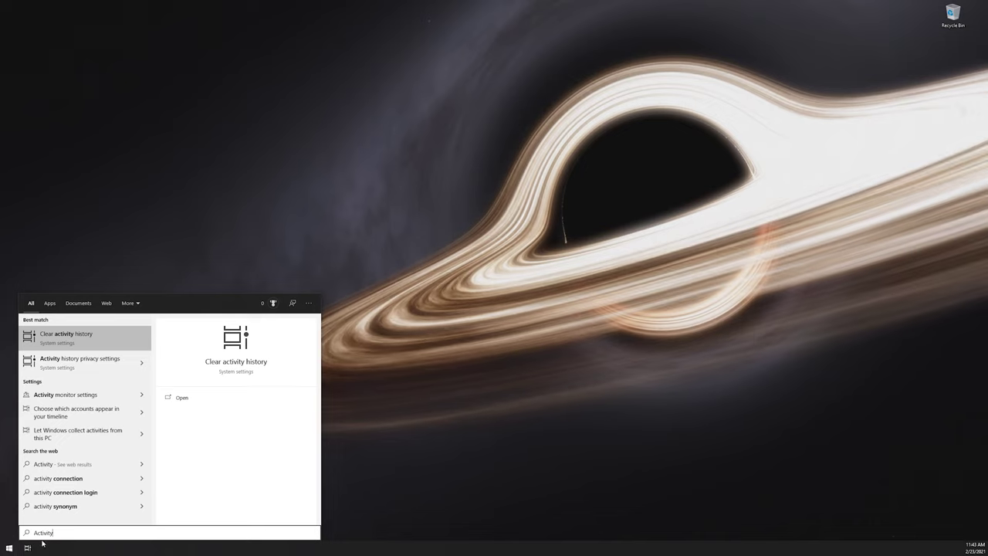
{"action": "left_click", "coordinate": [90, 363]}
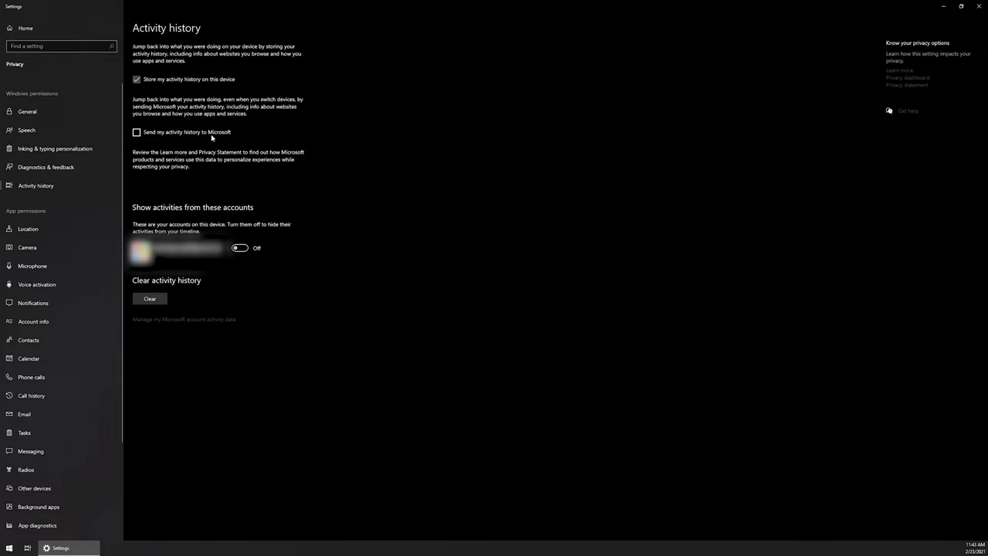
{"action": "left_click", "coordinate": [945, 5]}
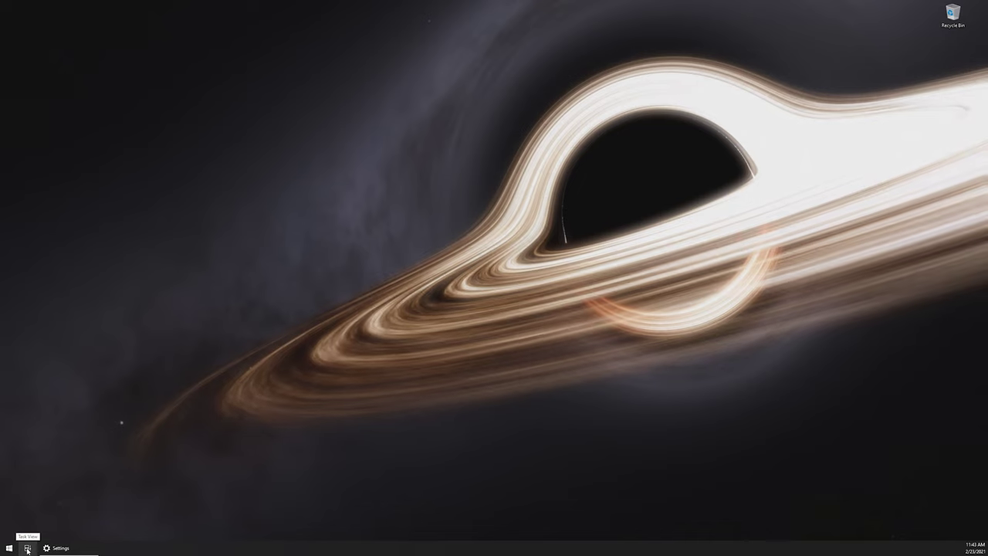
Open Task View showing Desktop 1, Desktop 2 and the Earlier Today activity timeline
{"action": "right_click", "coordinate": [179, 547]}
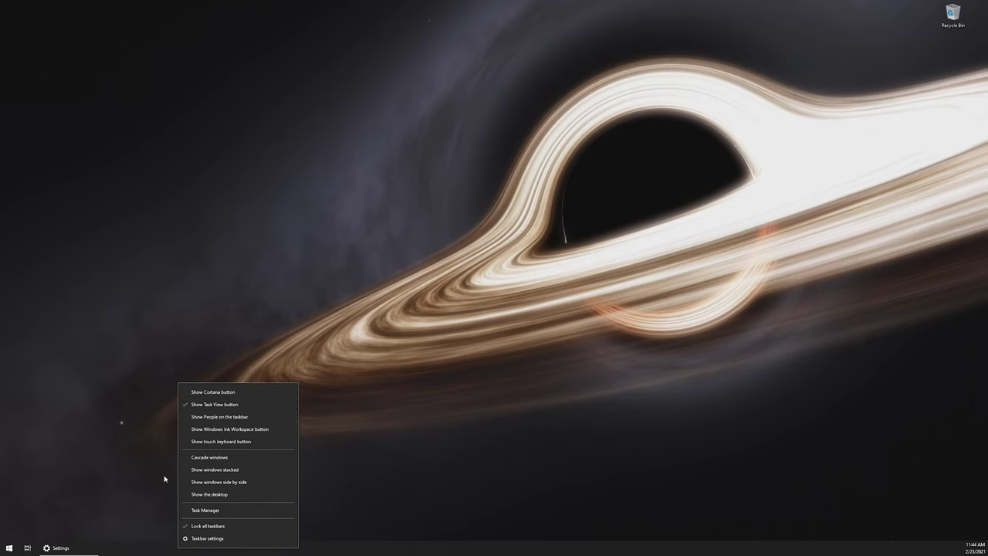
{"action": "left_click", "coordinate": [86, 545]}
{"action": "left_click", "coordinate": [27, 547]}
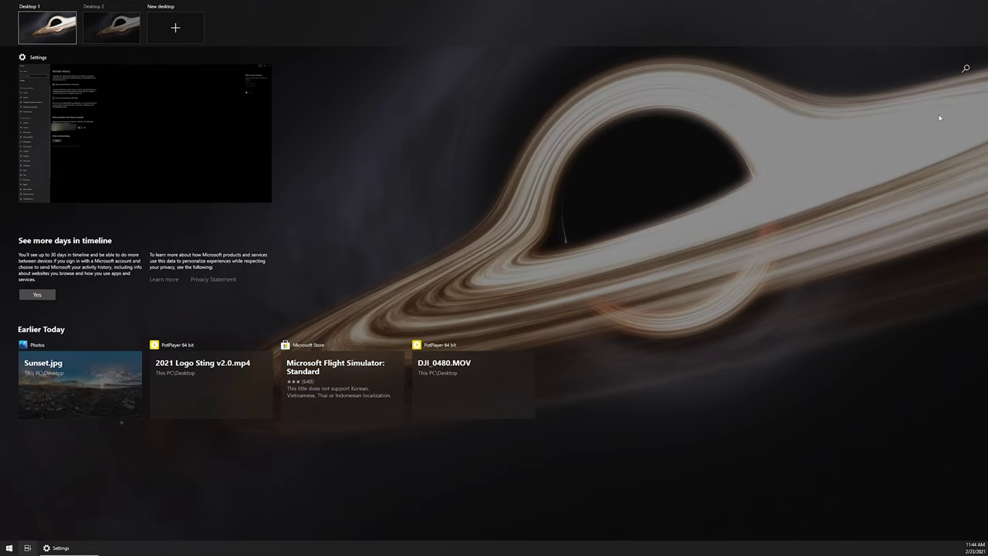
{"action": "left_click", "coordinate": [967, 69]}
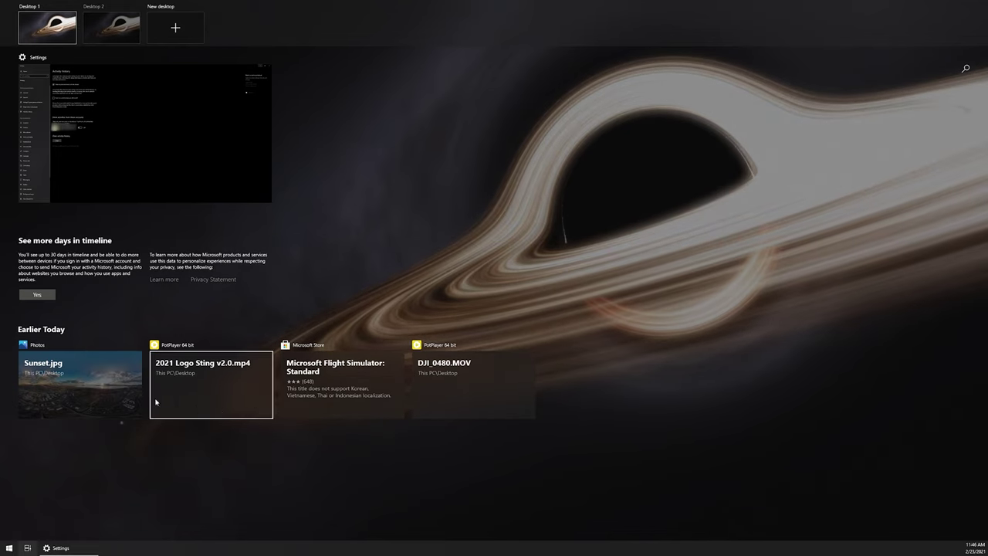
Reopen Sunset.jpg in Photos from the timeline, shift the window right and minimize it
{"action": "left_click", "coordinate": [53, 389]}
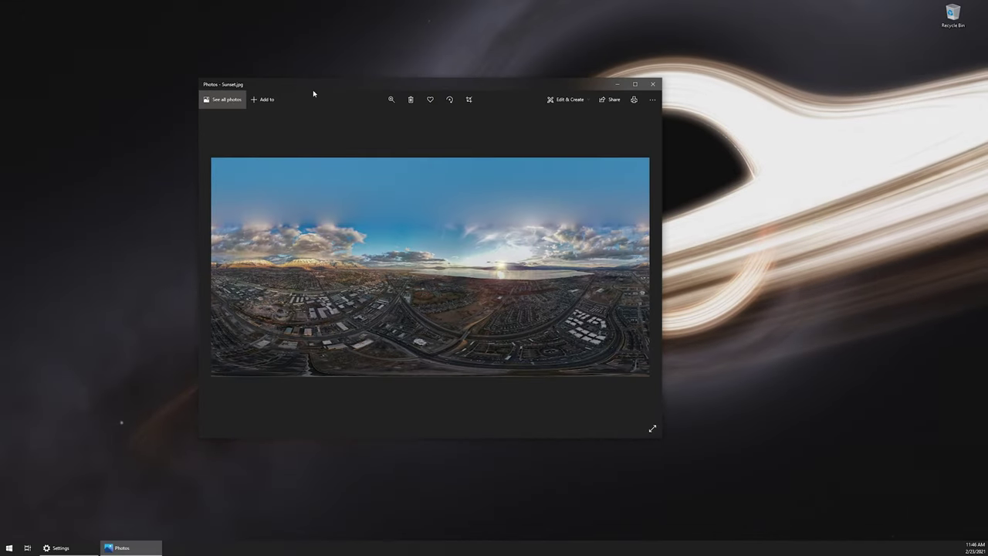
{"action": "left_click_drag", "start_coordinate": [313, 89], "coordinate": [356, 89]}
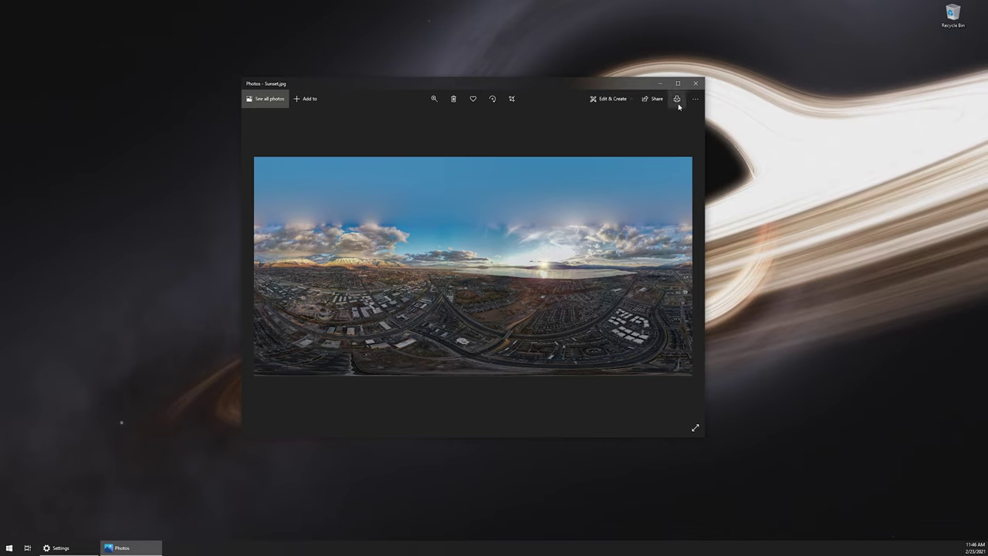
{"action": "left_click", "coordinate": [660, 82]}
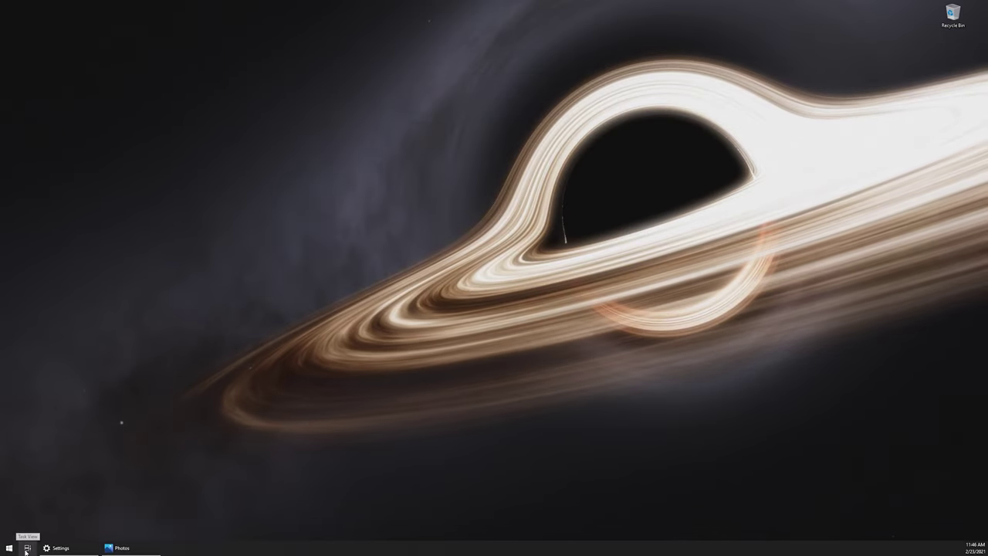
Revisit the Microsoft Flight Simulator Store page from the timeline, then close the Store
{"action": "left_click", "coordinate": [26, 551]}
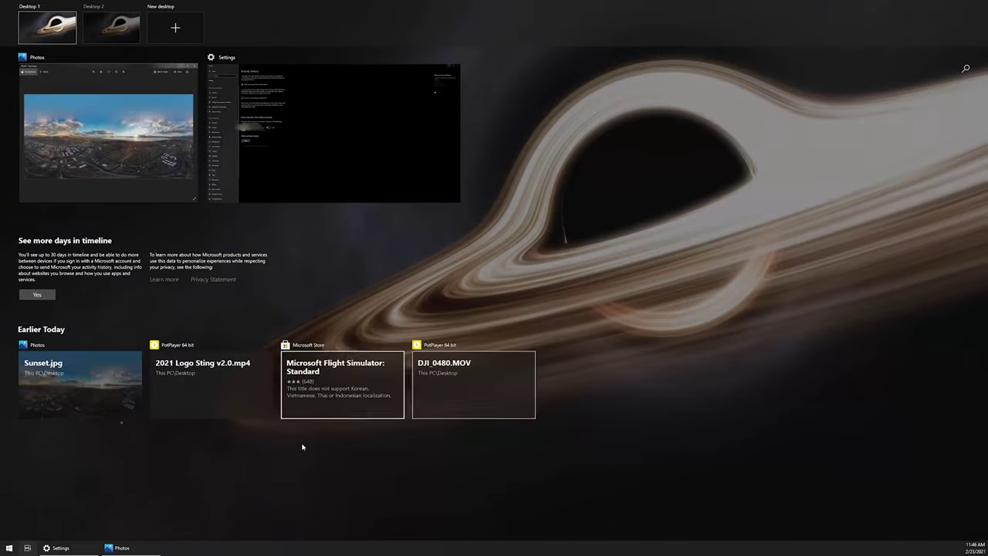
{"action": "left_click", "coordinate": [346, 377]}
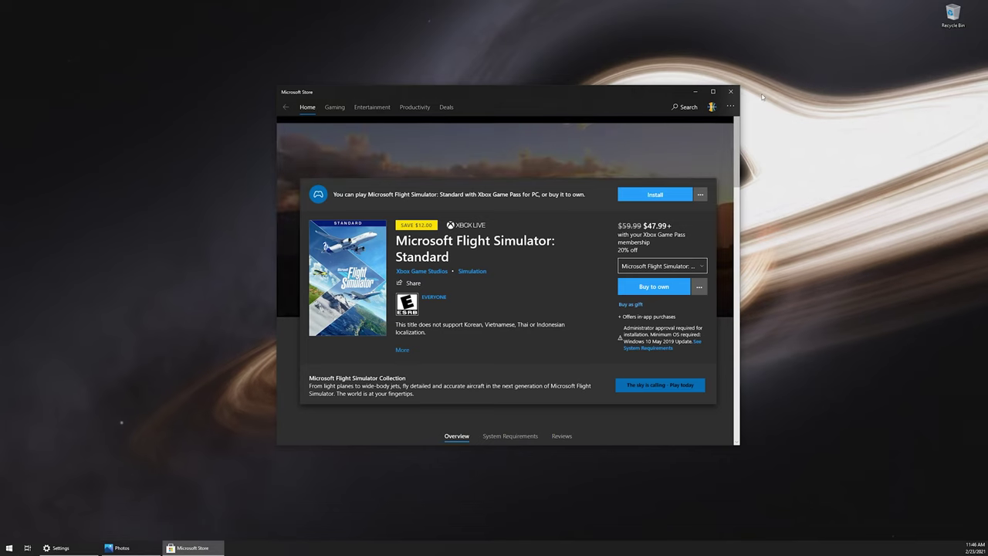
{"action": "left_click", "coordinate": [731, 91]}
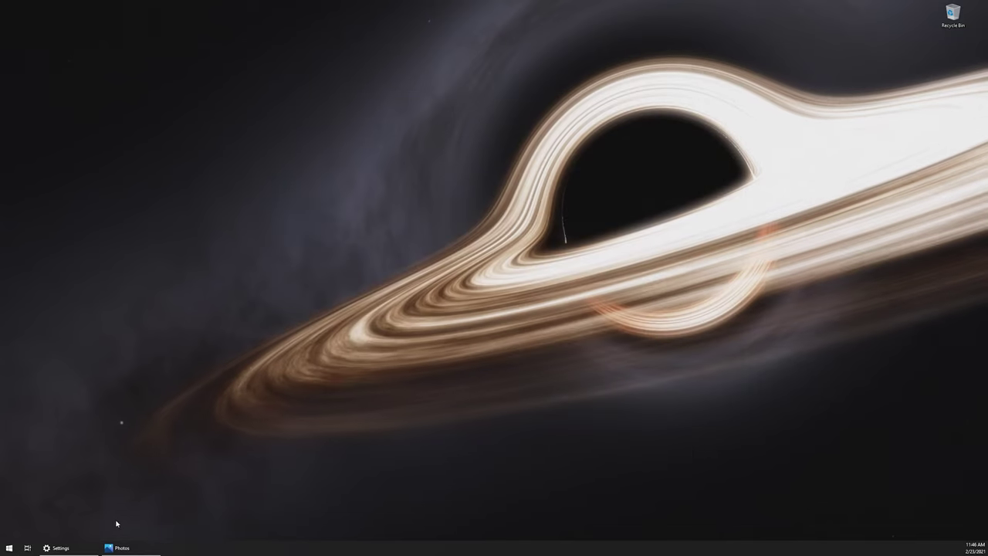
{"action": "left_click", "coordinate": [27, 547]}
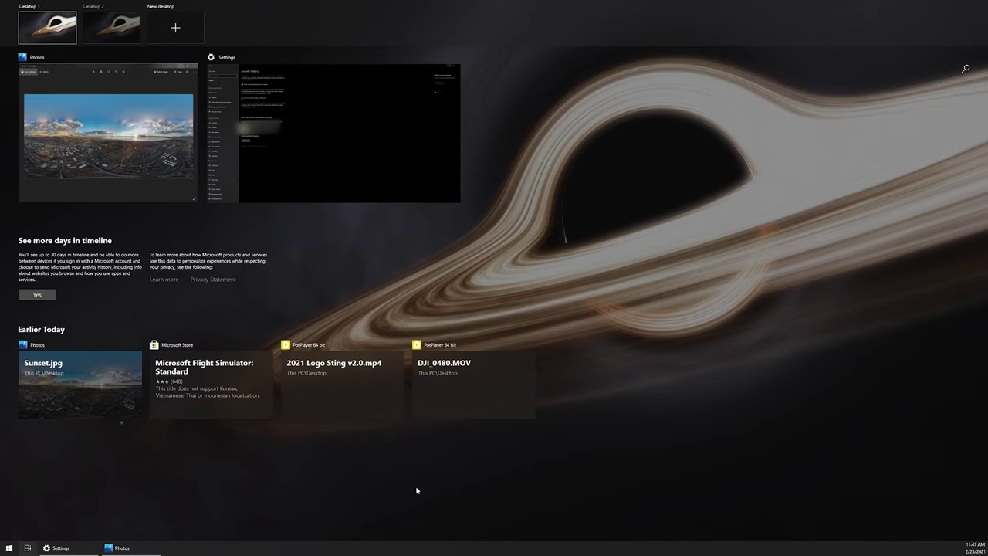
Remove the 2021 Logo Sting v2.0.mp4 card from the timeline and return to Activity history settings
{"action": "right_click", "coordinate": [190, 380]}
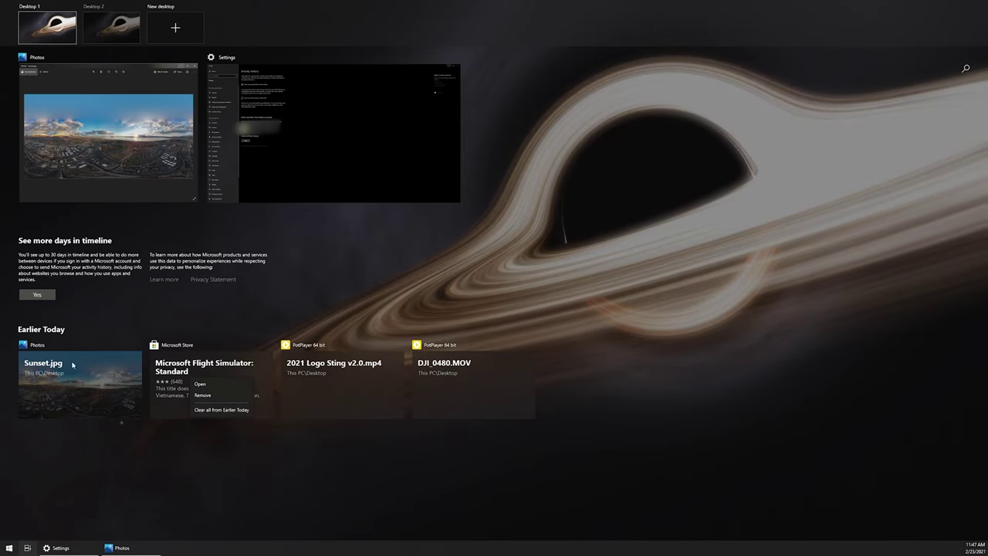
{"action": "left_click", "coordinate": [71, 329]}
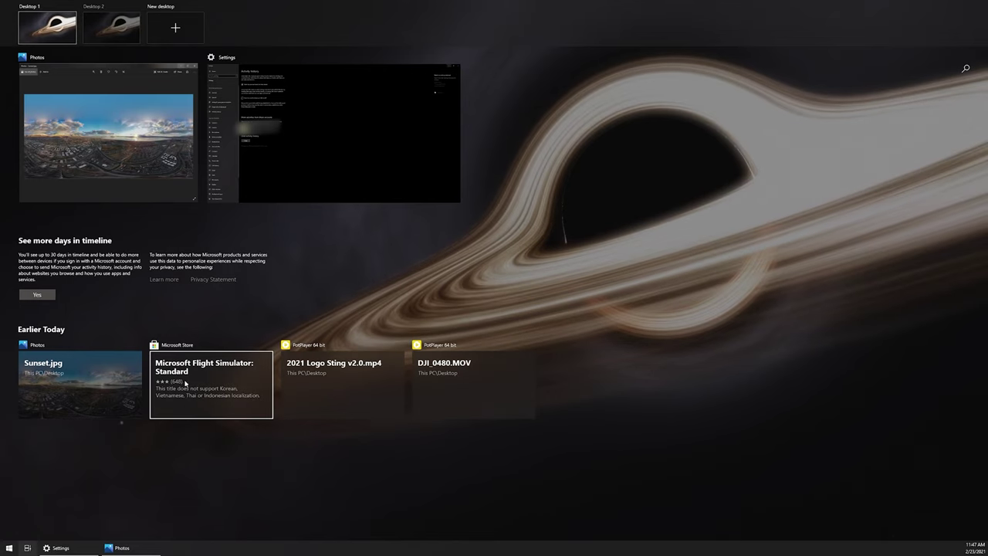
{"action": "right_click", "coordinate": [87, 402]}
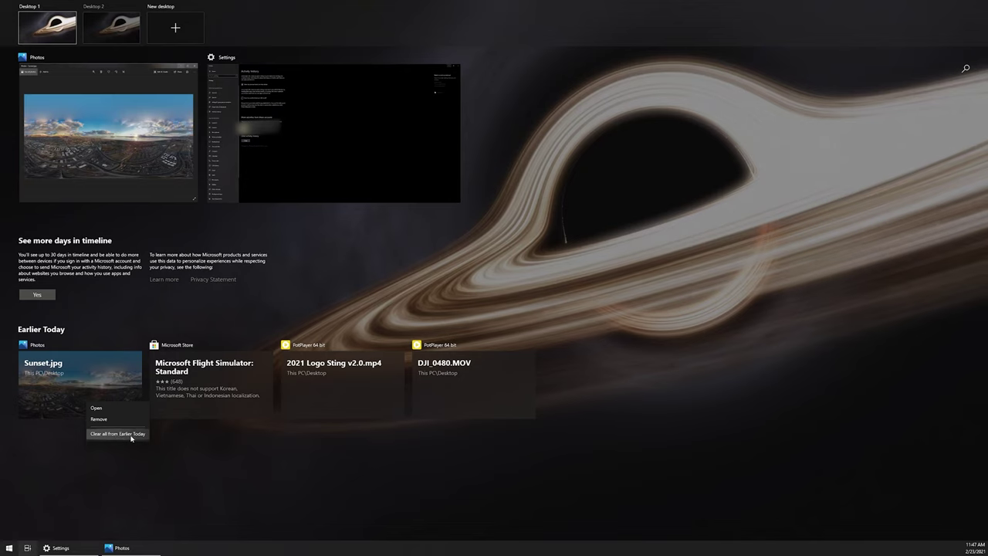
{"action": "left_click", "coordinate": [403, 492]}
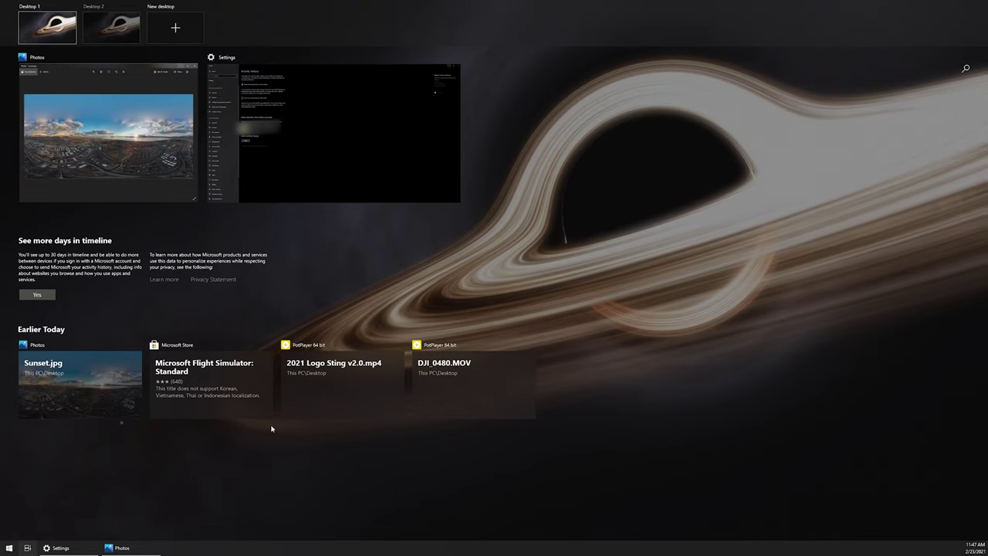
{"action": "right_click", "coordinate": [86, 397]}
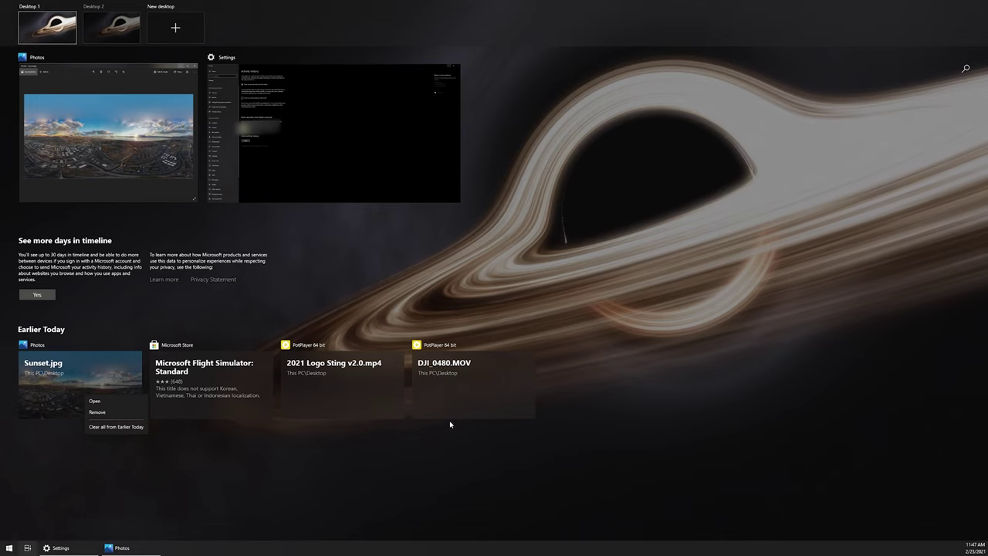
{"action": "right_click", "coordinate": [343, 390]}
{"action": "left_click", "coordinate": [359, 405]}
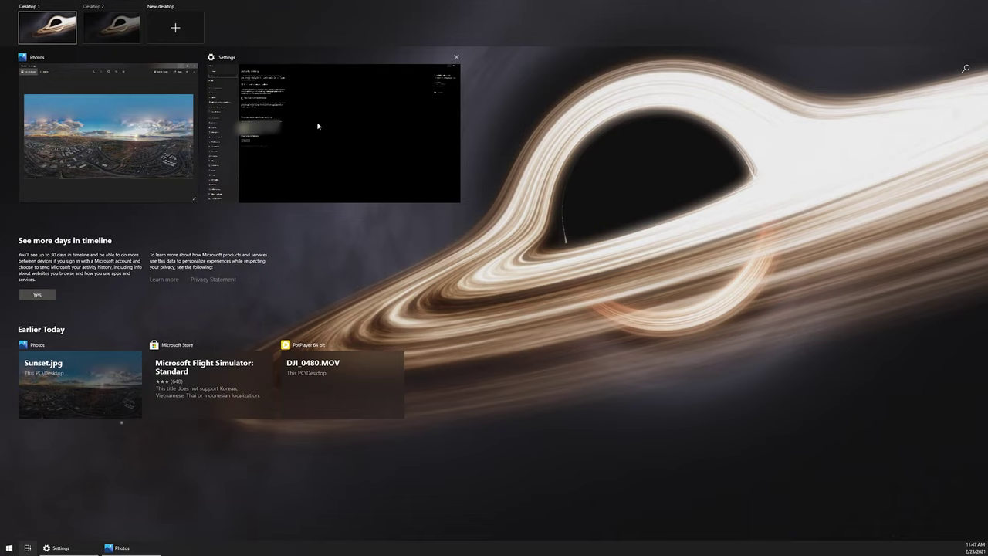
{"action": "left_click", "coordinate": [320, 126]}
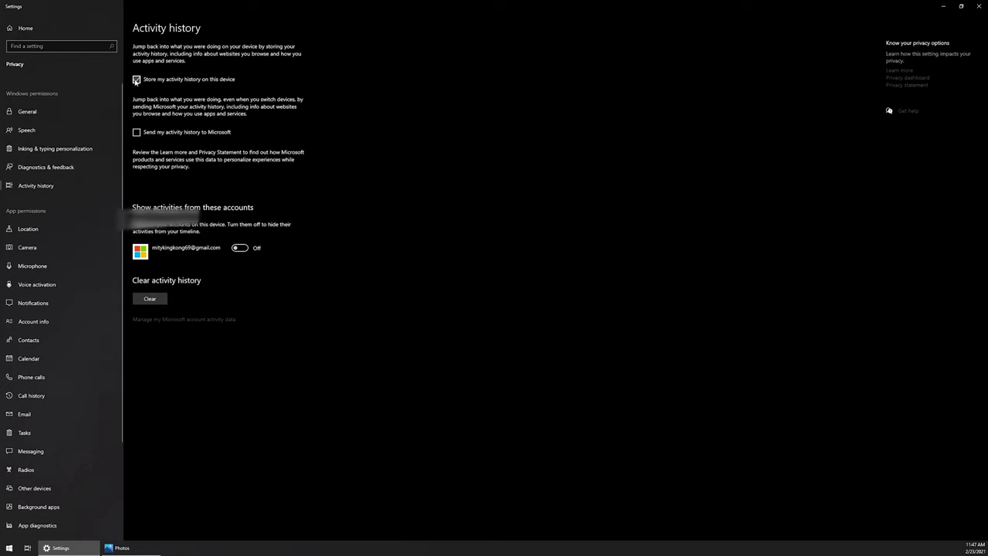
Uncheck 'Store my activity history on this device' and clear all activity history, confirming with Ok
{"action": "left_click", "coordinate": [136, 80]}
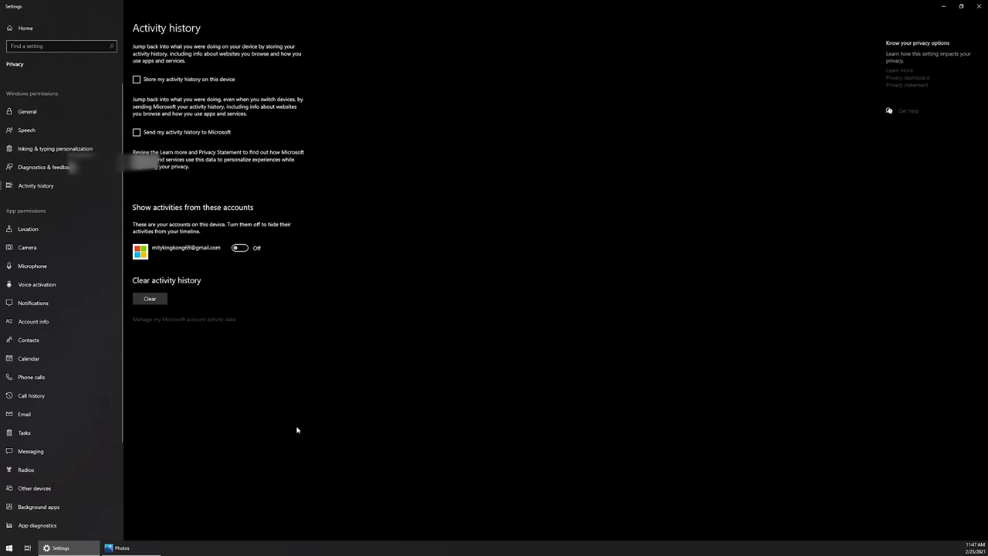
{"action": "left_click", "coordinate": [27, 547]}
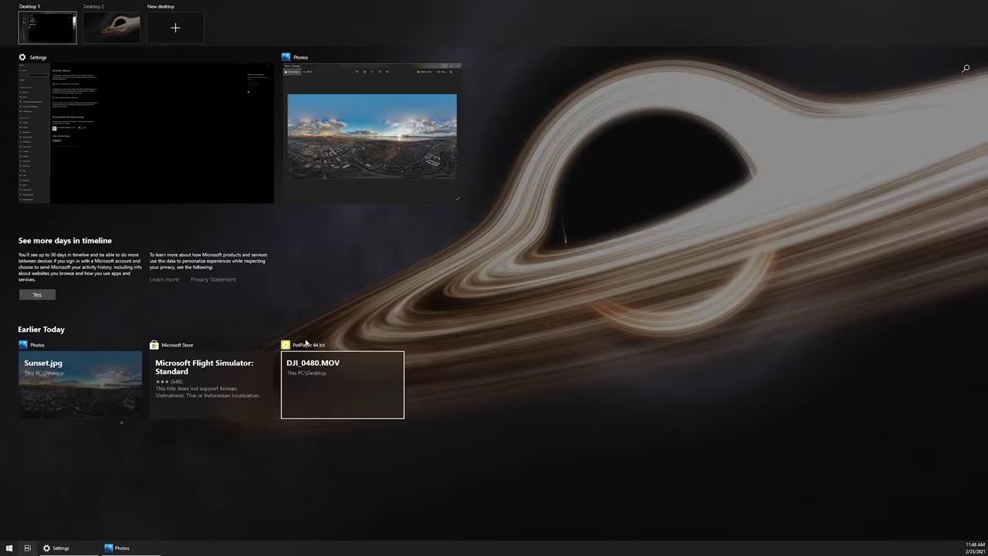
{"action": "left_click", "coordinate": [164, 156]}
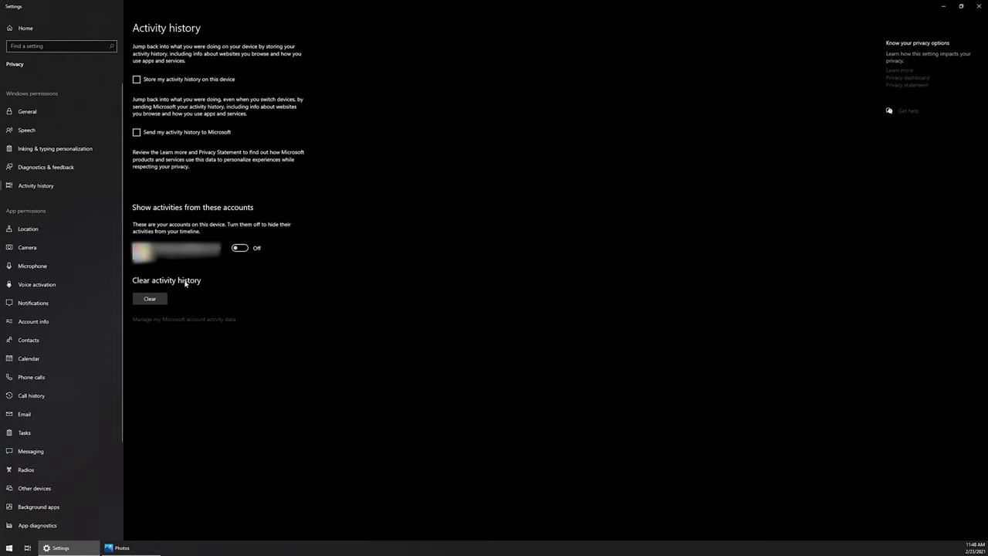
{"action": "left_click", "coordinate": [161, 298]}
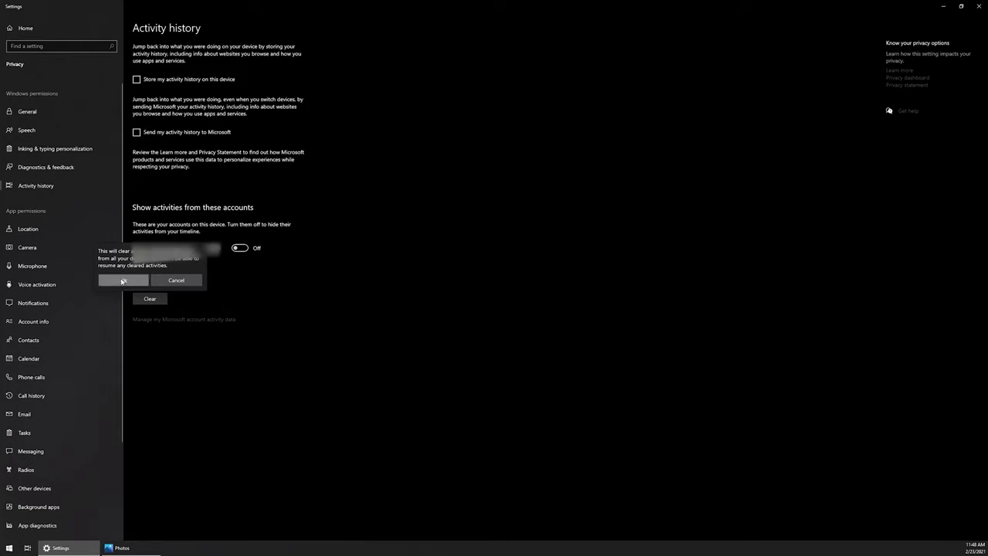
{"action": "left_click", "coordinate": [122, 281]}
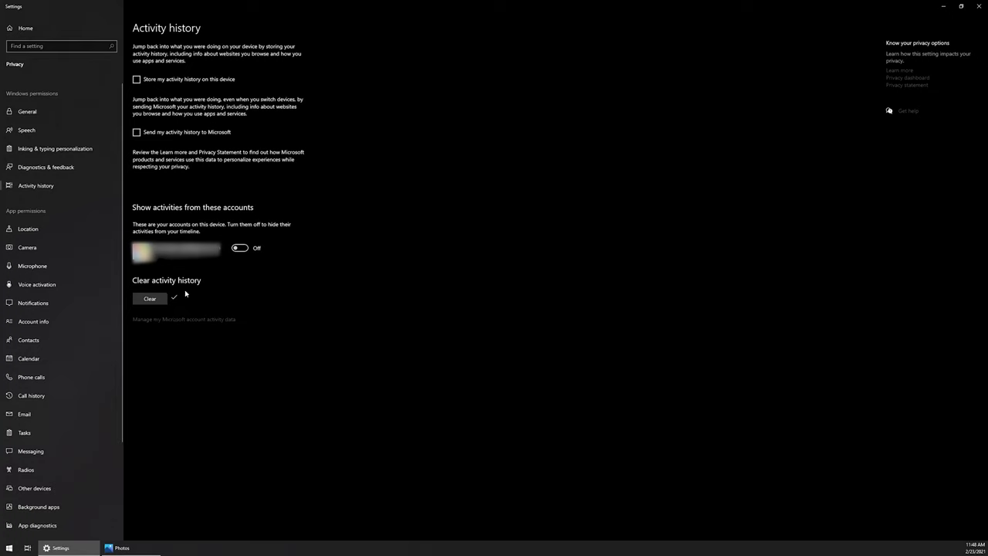
Open Task View to confirm the Earlier Today timeline is gone
{"action": "left_click", "coordinate": [27, 548]}
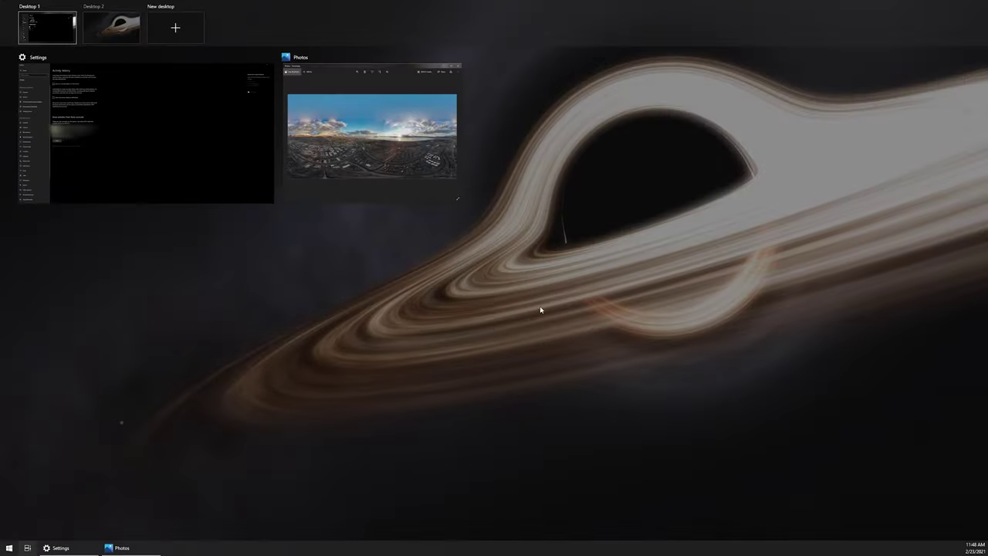